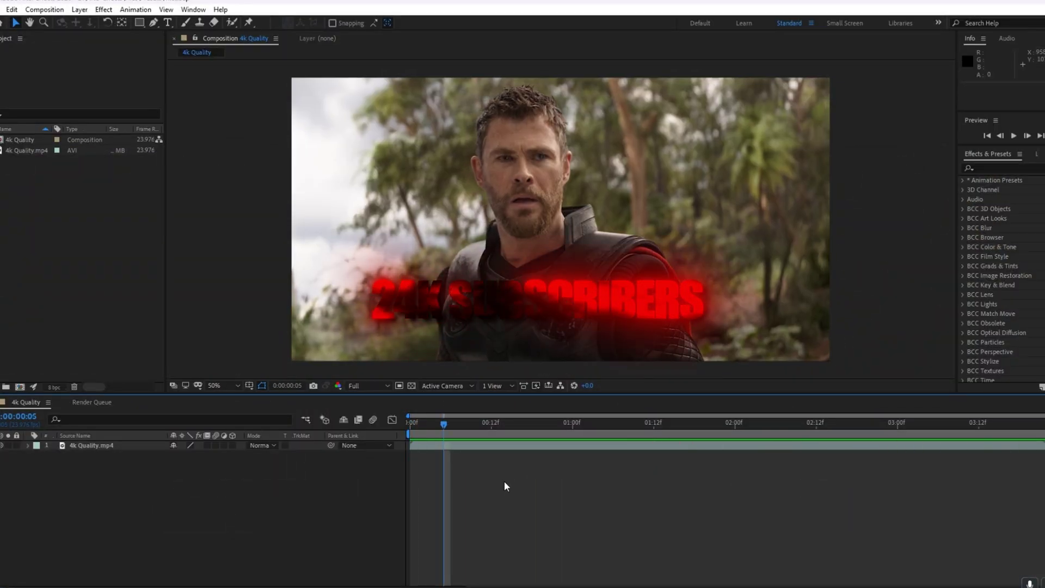
# Step: Add the 4k Quality composition to the render queue with Voukoder as output format
pyautogui.click(7, 10)
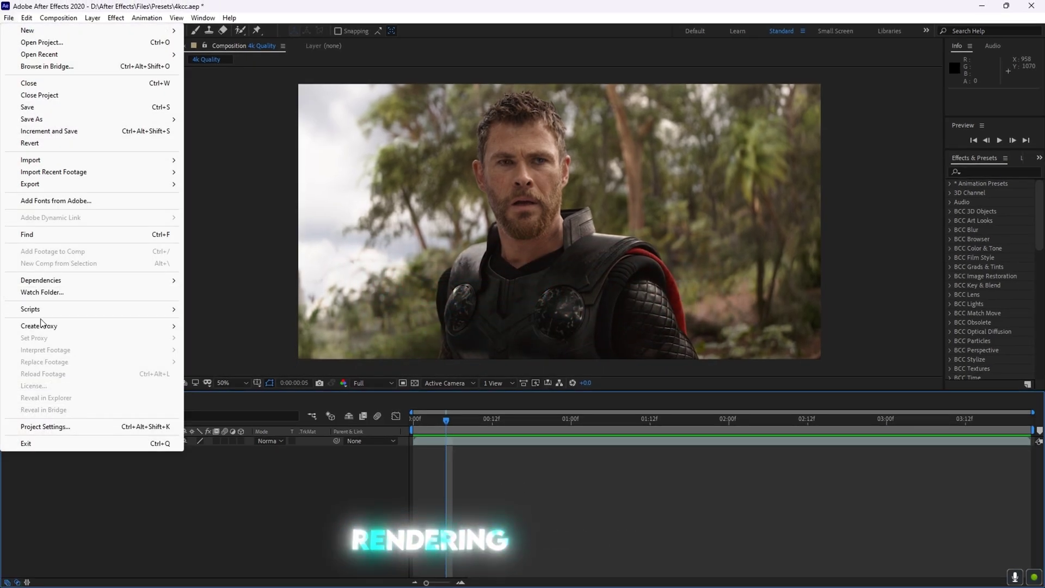
pyautogui.moveTo(30, 184)
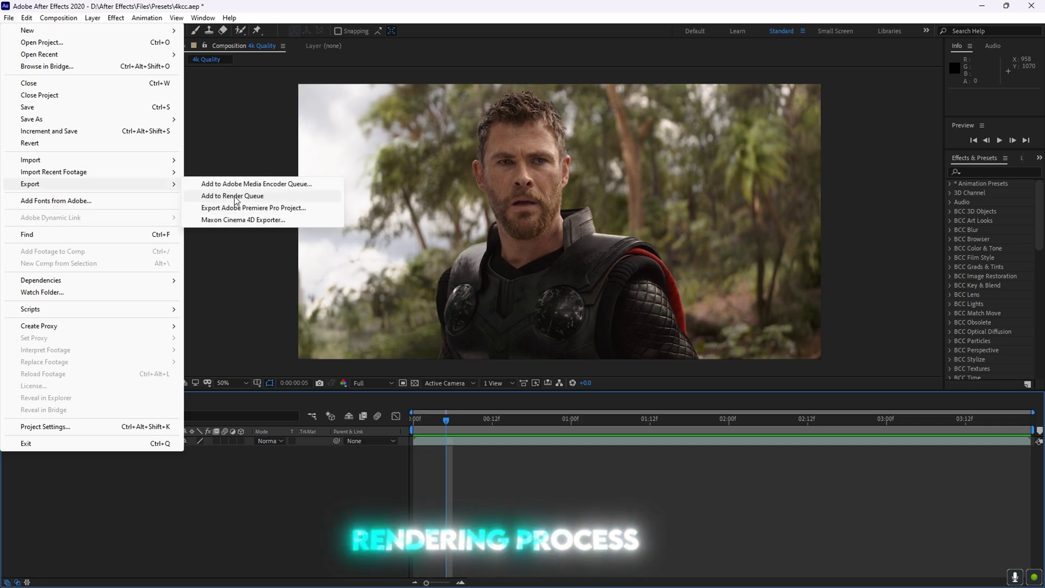
pyautogui.click(229, 190)
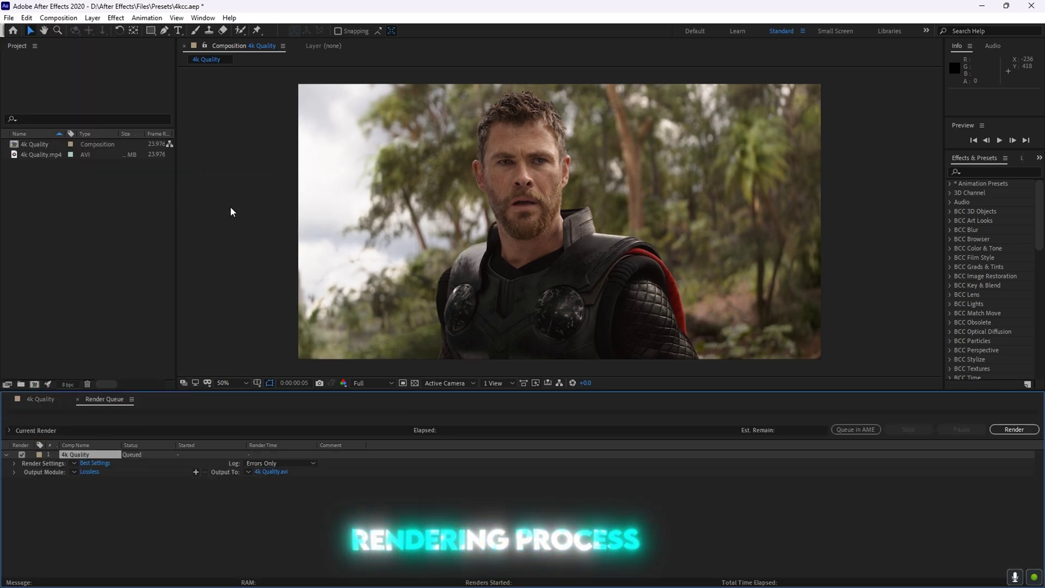
pyautogui.click(97, 471)
pyautogui.click(507, 156)
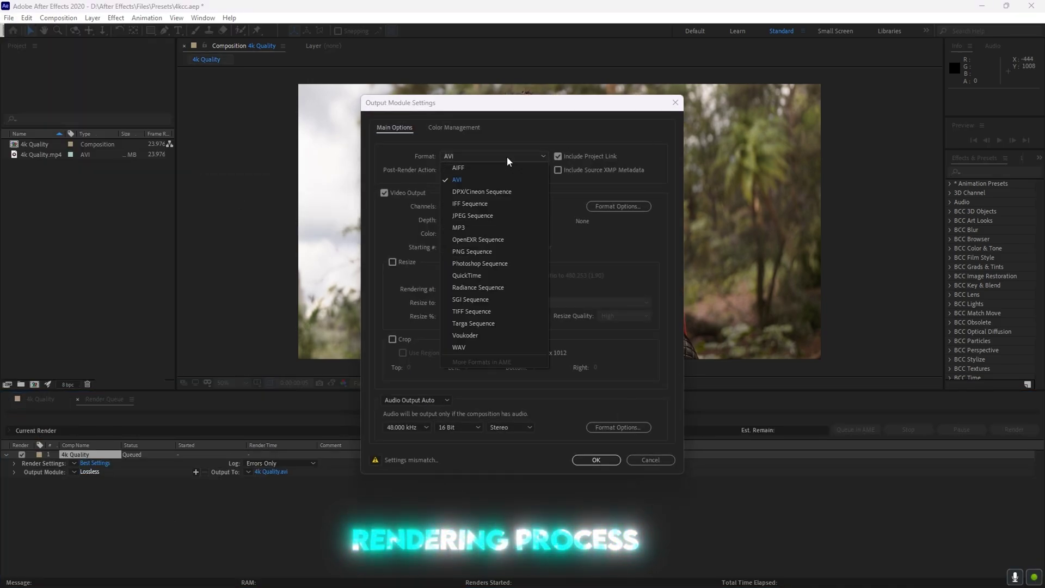
pyautogui.click(466, 336)
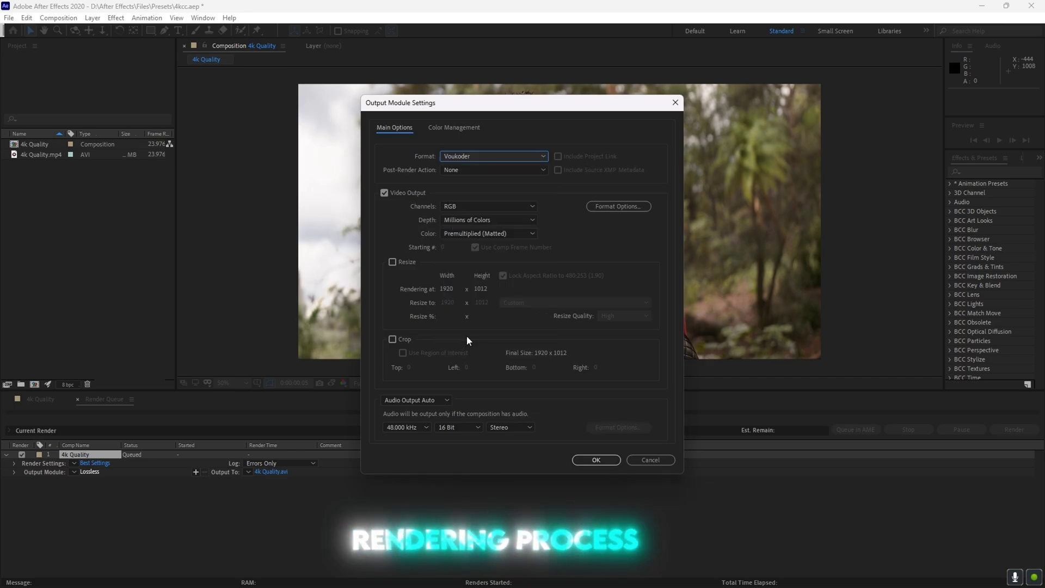
# Step: Apply Voukoder's 4:2:0 Lossless 8bit preset and confirm output to 4k Quality.mp4
pyautogui.click(617, 206)
pyautogui.click(507, 258)
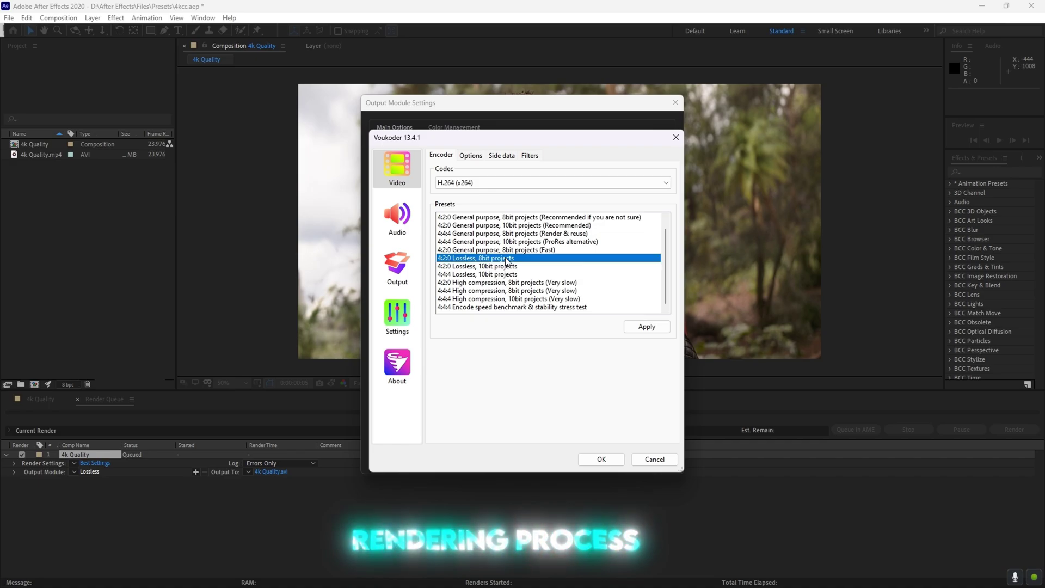
pyautogui.click(647, 327)
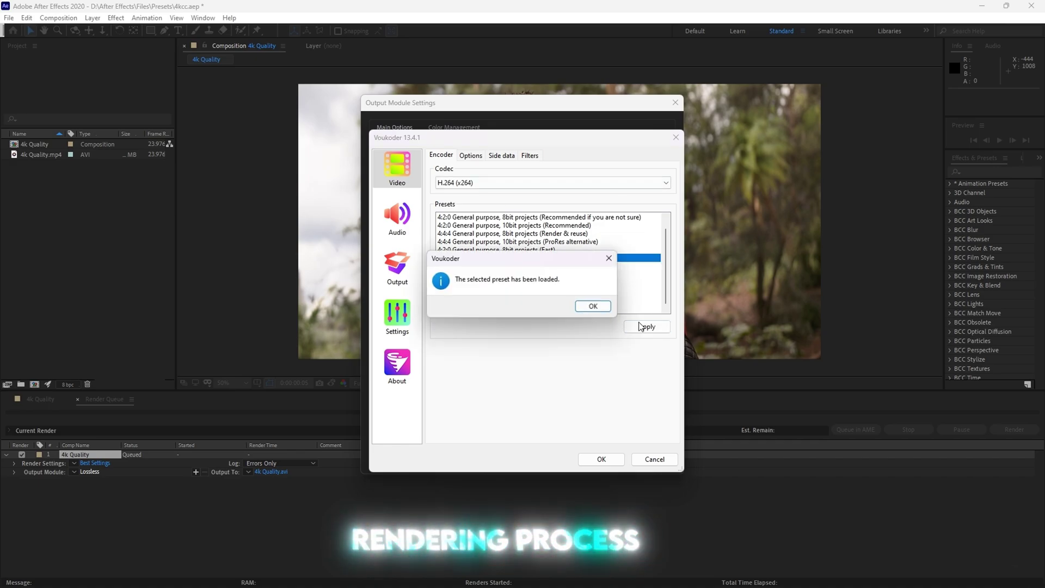
pyautogui.click(600, 299)
pyautogui.click(601, 459)
pyautogui.click(597, 461)
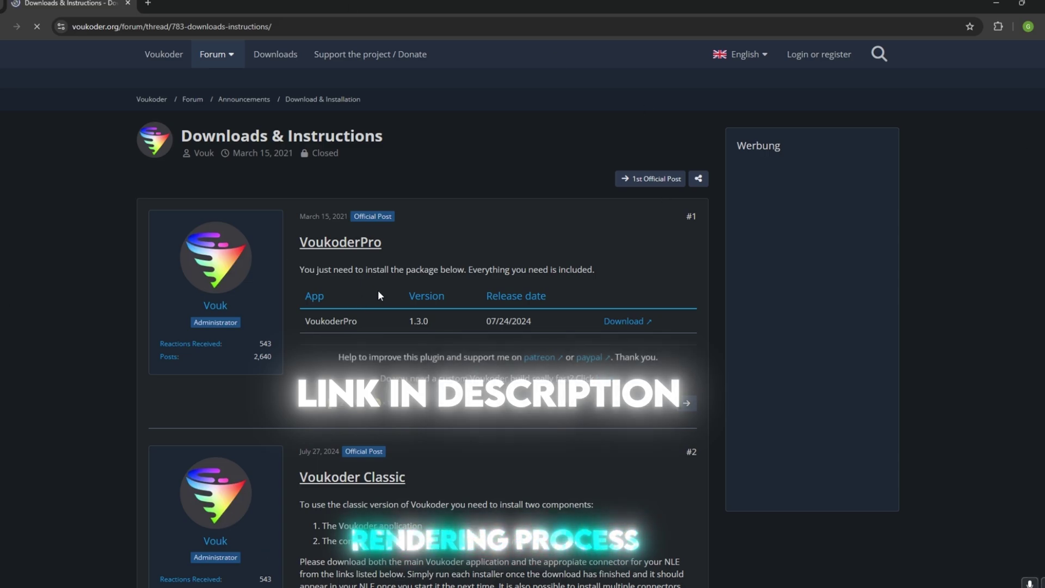
pyautogui.scroll(-4, 376, 293)
pyautogui.scroll(-1, 370, 302)
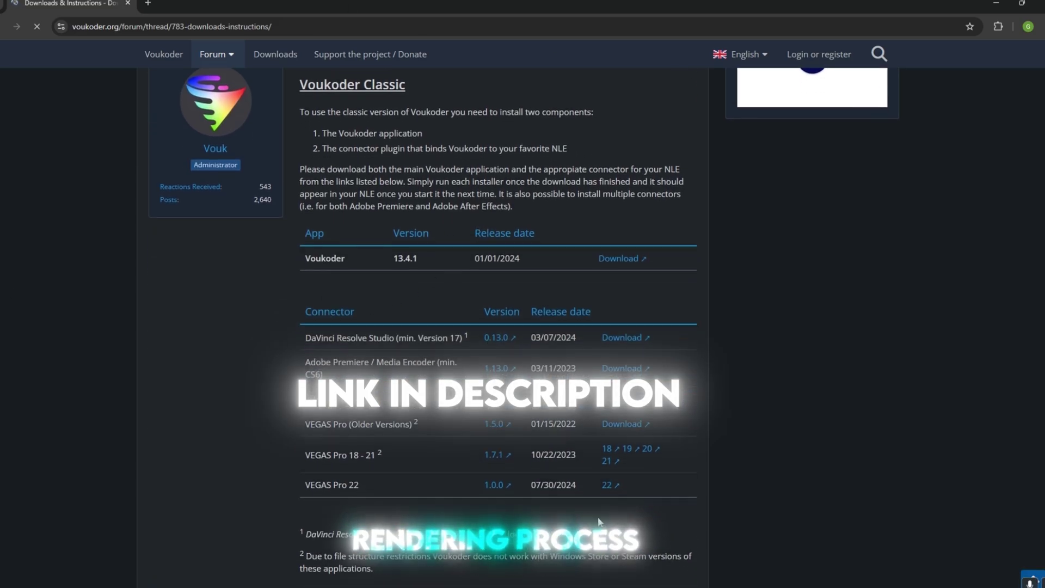
pyautogui.scroll(4, 446, 250)
pyautogui.scroll(2, 451, 258)
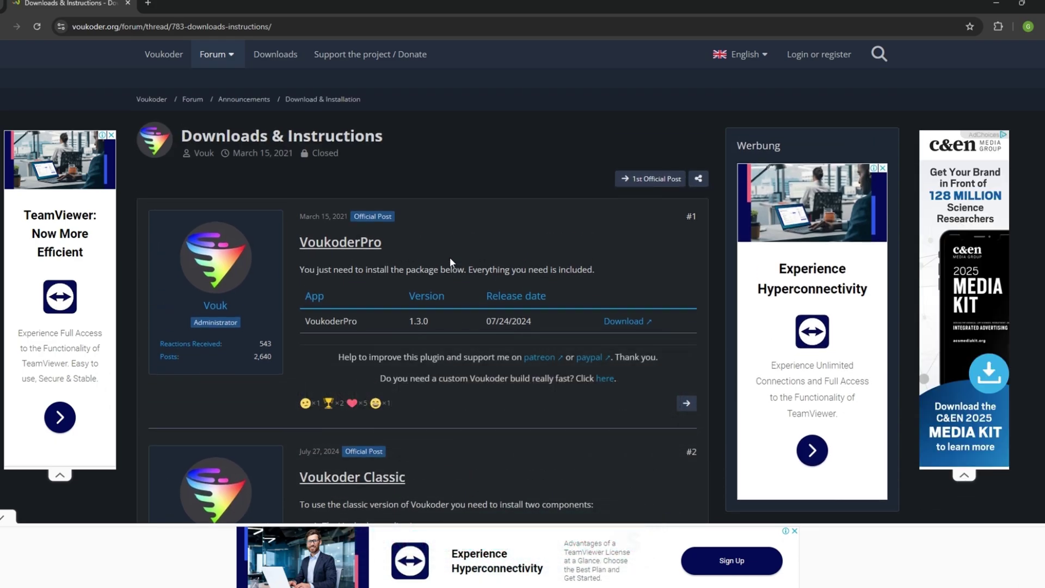
pyautogui.scroll(-1, 450, 258)
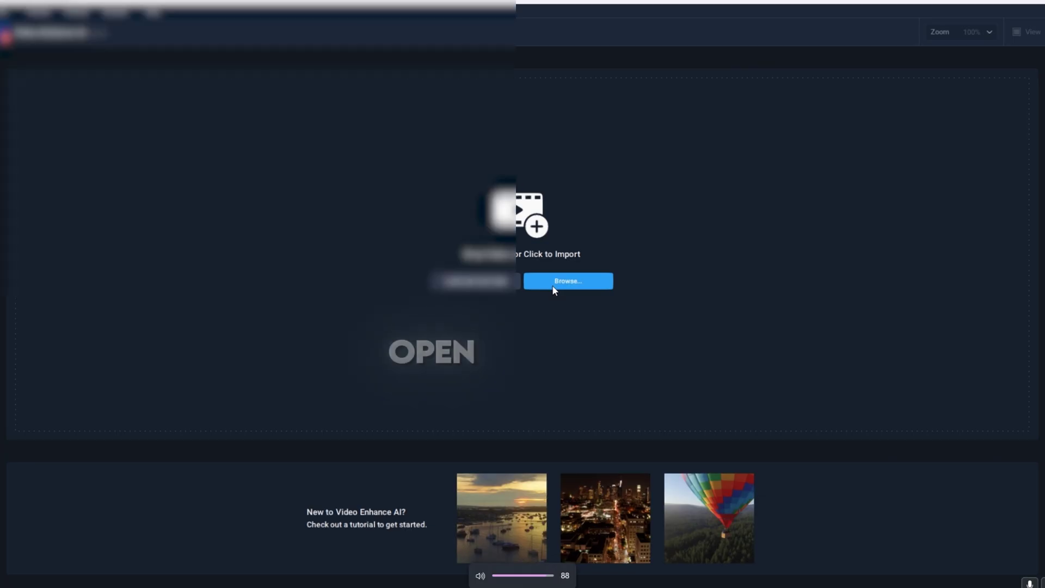
# Step: Import 4k Quality.mp4 into Video Enhance AI and play its preview
pyautogui.click(552, 285)
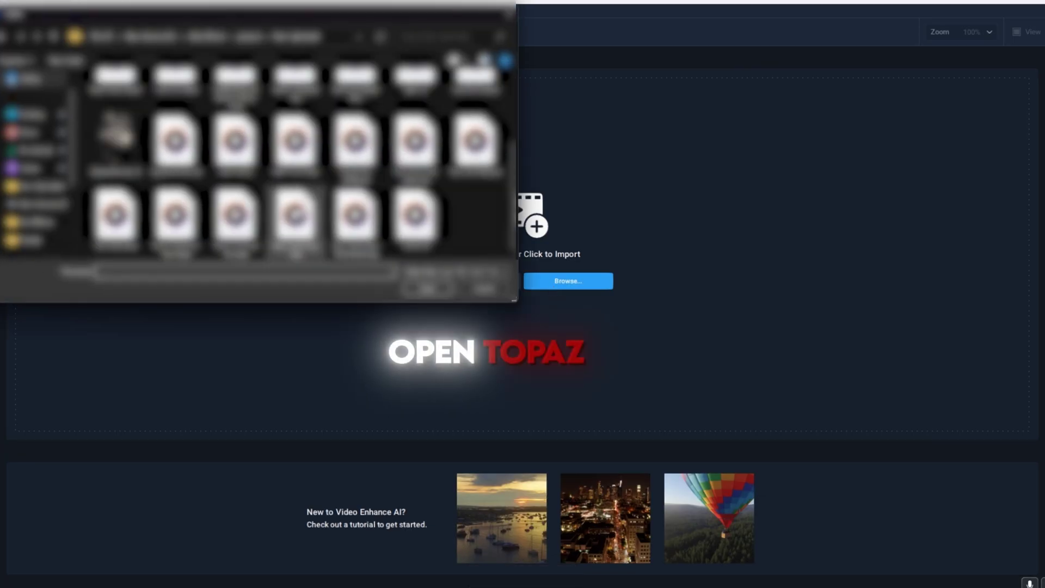
pyautogui.doubleClick(116, 106)
pyautogui.scroll(-2, 518, 253)
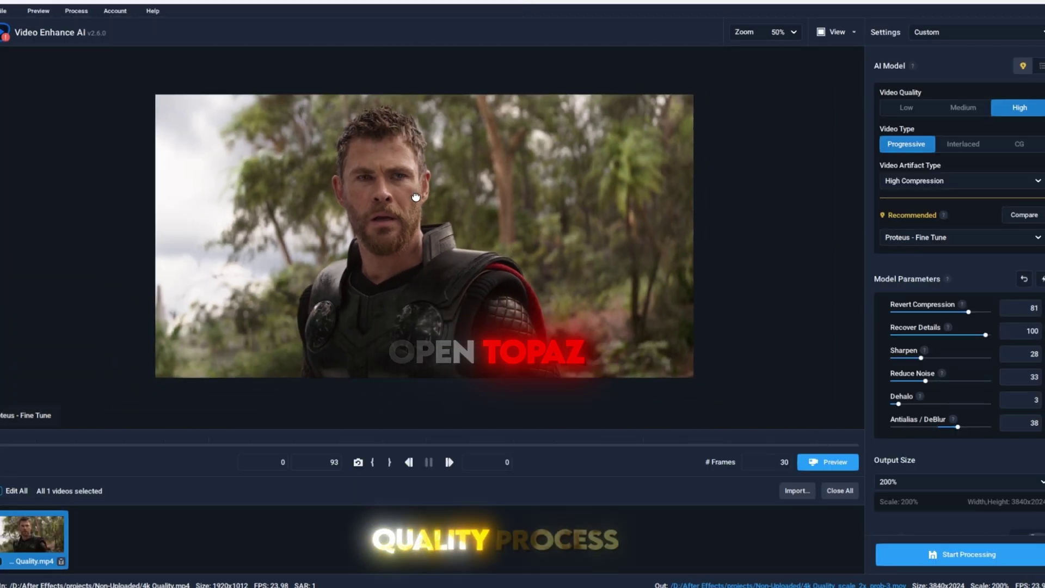
pyautogui.press('space')
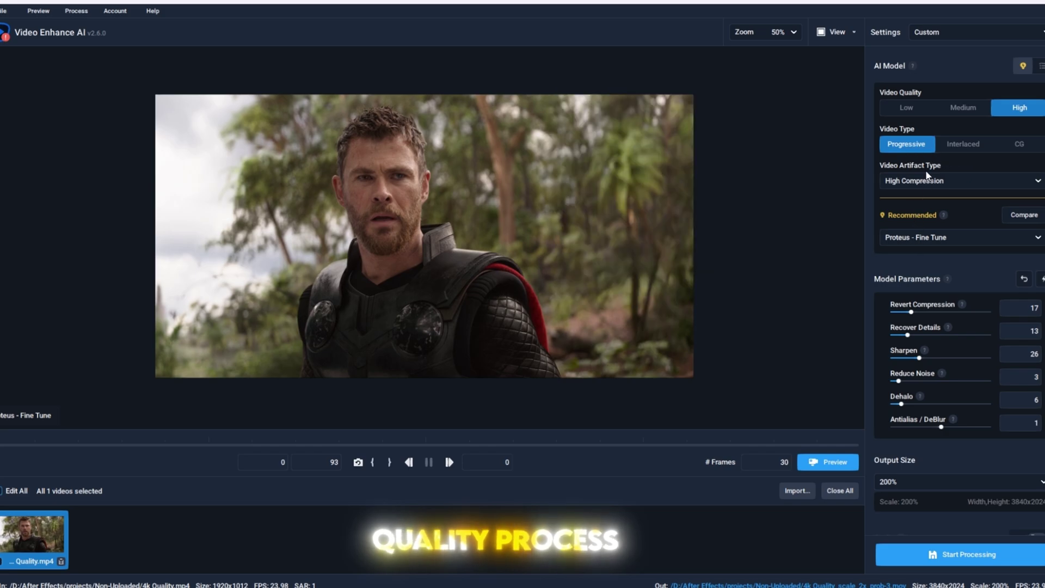
# Step: Keep High Compression as the artifact type and Proteus - Fine Tune as the model
pyautogui.click(929, 180)
pyautogui.click(923, 123)
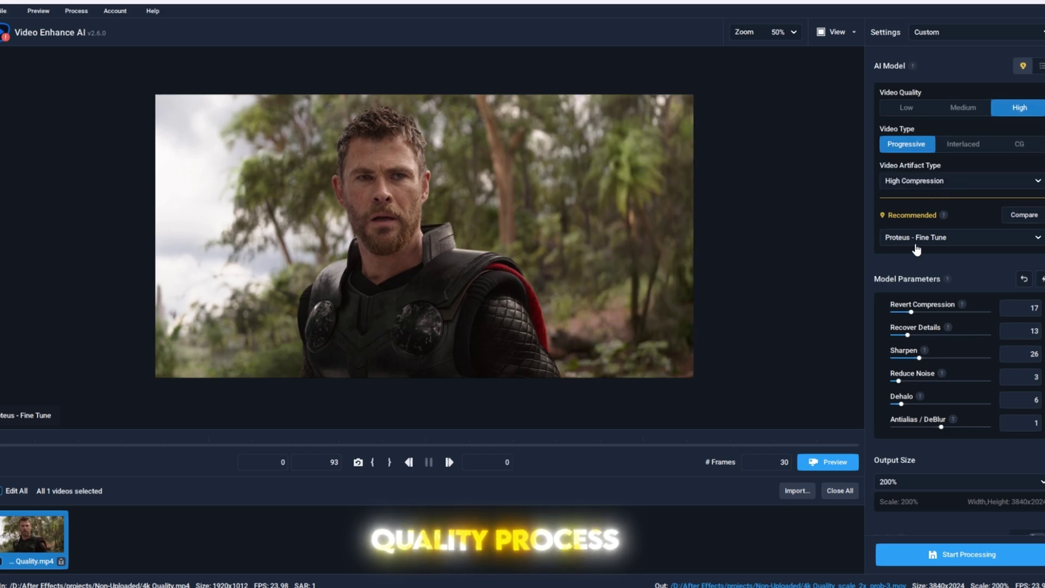
pyautogui.click(916, 238)
pyautogui.click(918, 267)
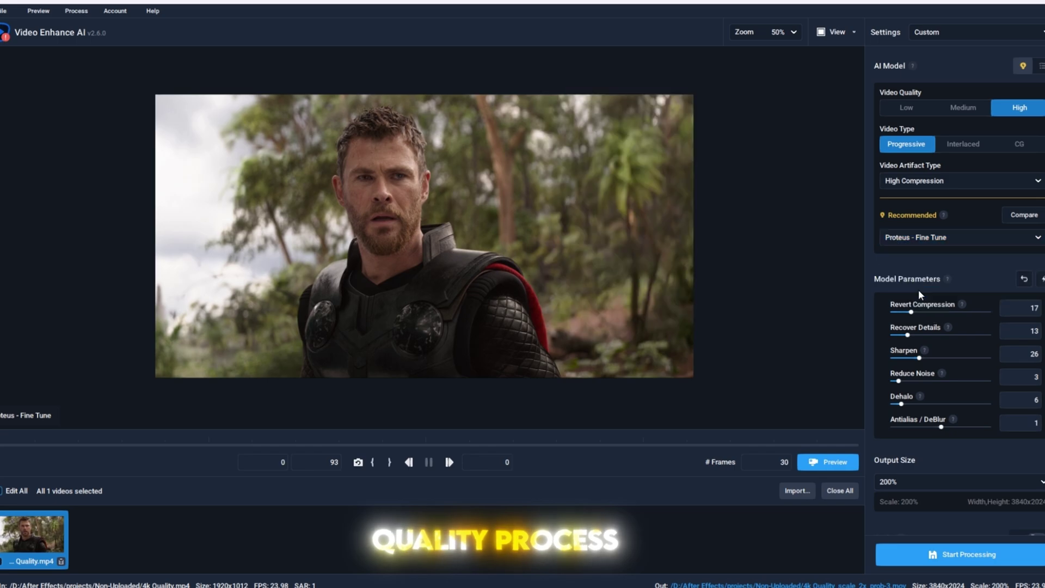
pyautogui.scroll(-1, 921, 331)
pyautogui.scroll(-3, 921, 331)
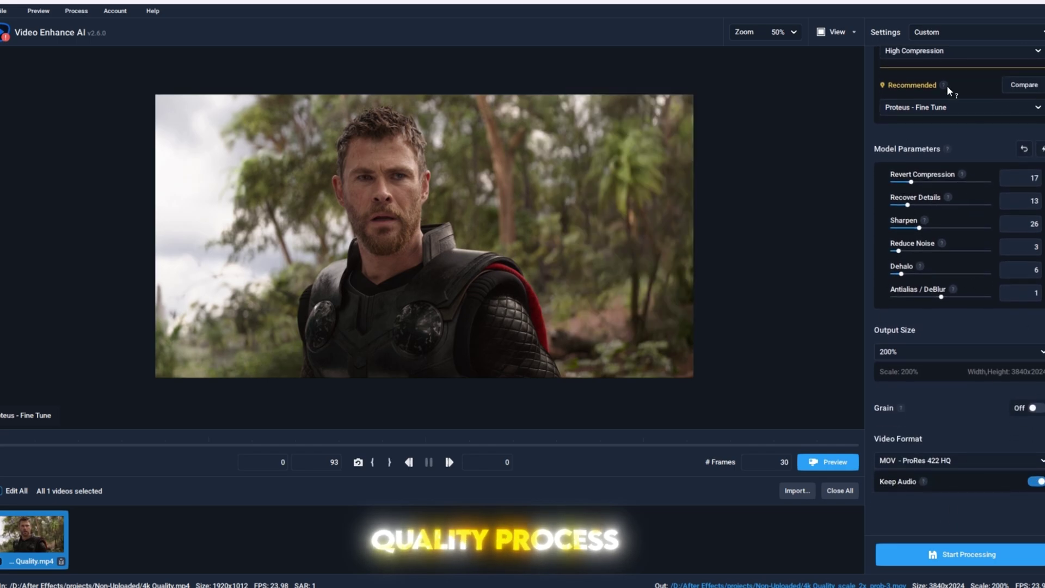
# Step: Set Revert Compression 83, Recover Details 100, Reduce Noise 28 and Antialias/DeBlur 29
pyautogui.moveTo(911, 181); pyautogui.dragTo(969, 181)
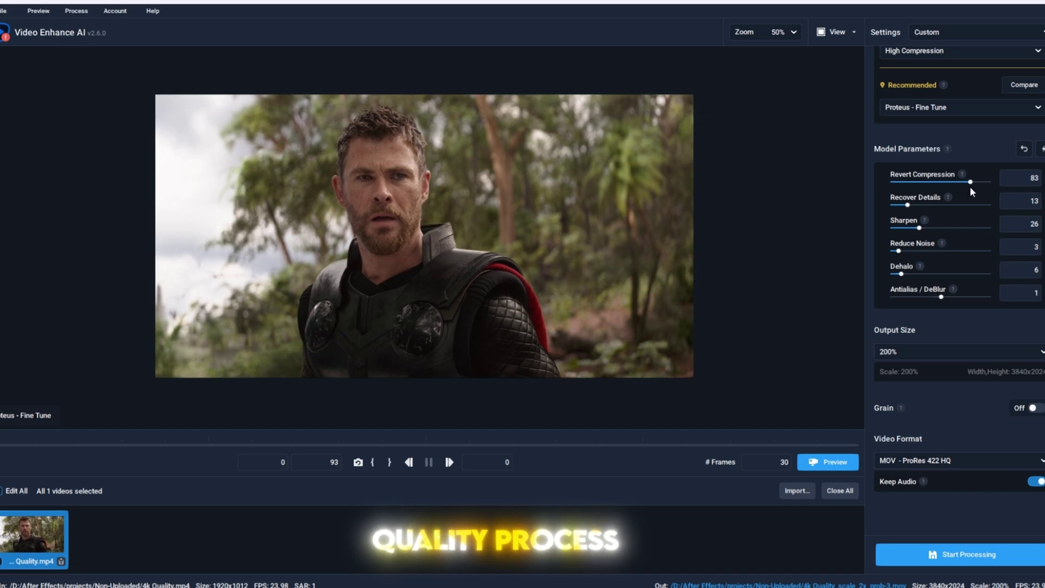
pyautogui.scroll(3, 970, 186)
pyautogui.moveTo(908, 289); pyautogui.dragTo(988, 290)
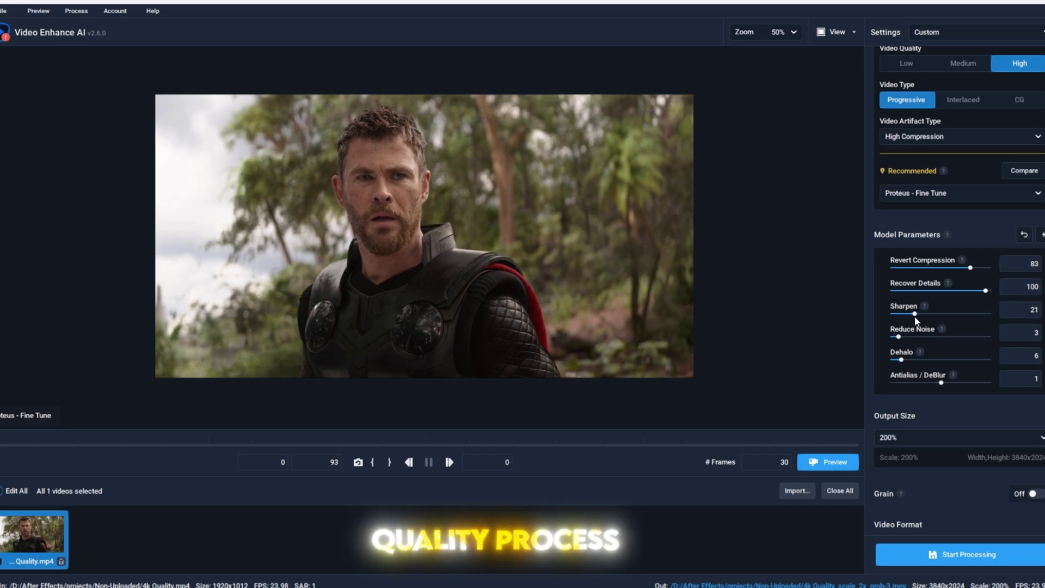
pyautogui.moveTo(898, 337); pyautogui.dragTo(921, 337)
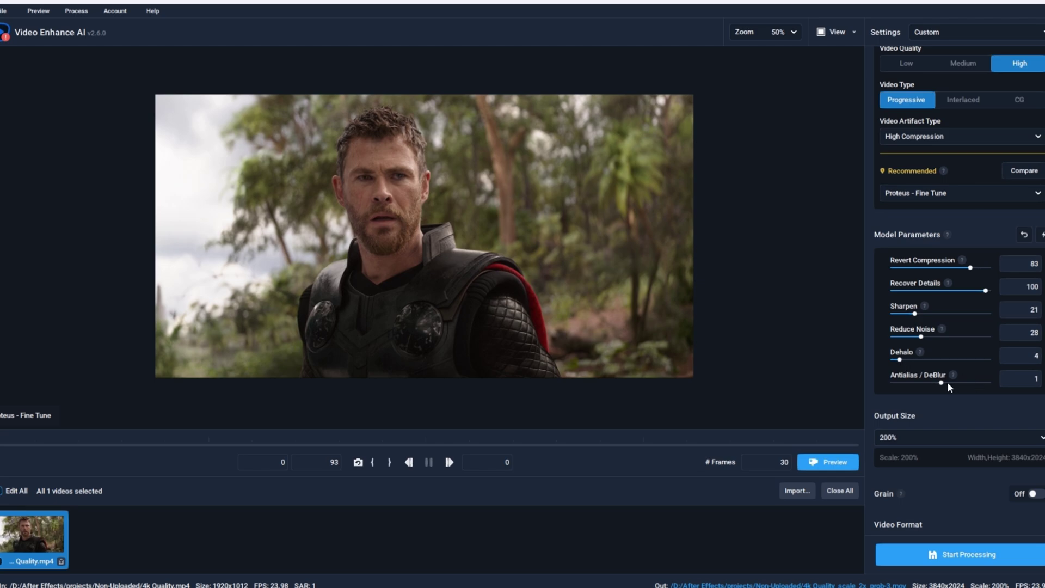
pyautogui.moveTo(942, 383); pyautogui.dragTo(949, 382)
# Step: Keep the output size at 200% and choose MOV - ProRes 422 HQ as the video format
pyautogui.click(964, 441)
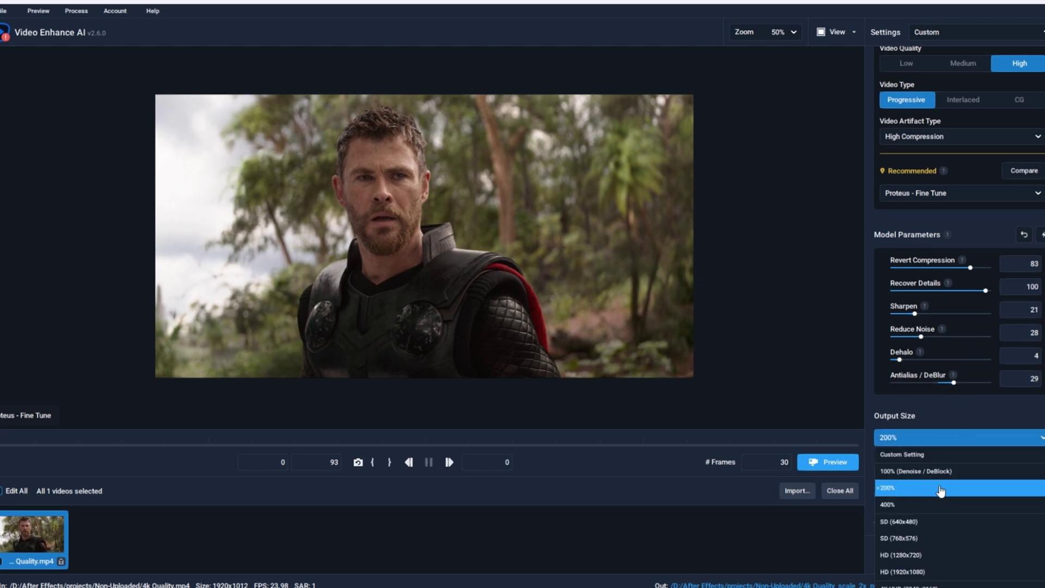
pyautogui.click(915, 477)
pyautogui.click(960, 438)
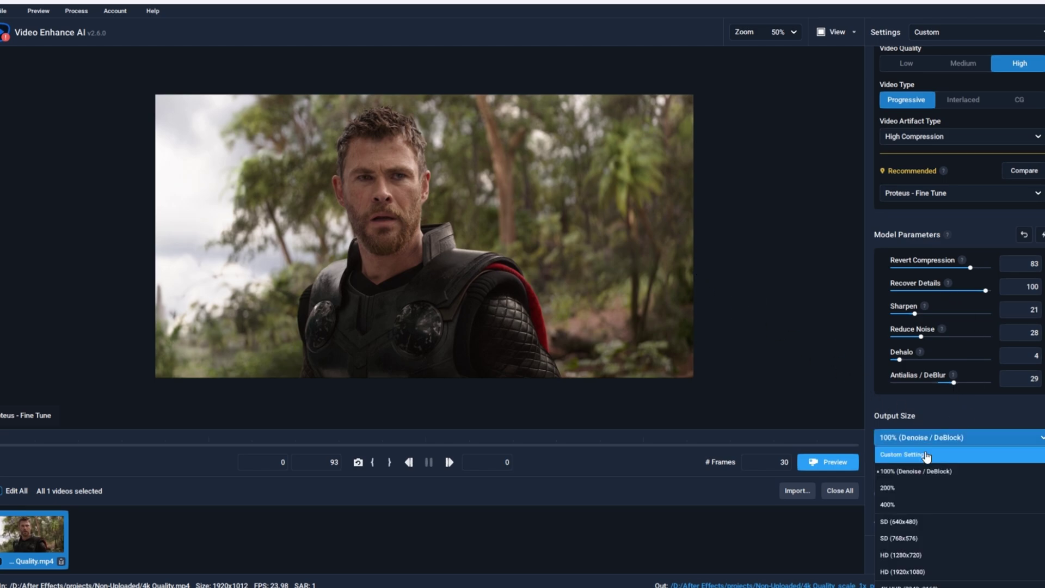
pyautogui.click(918, 490)
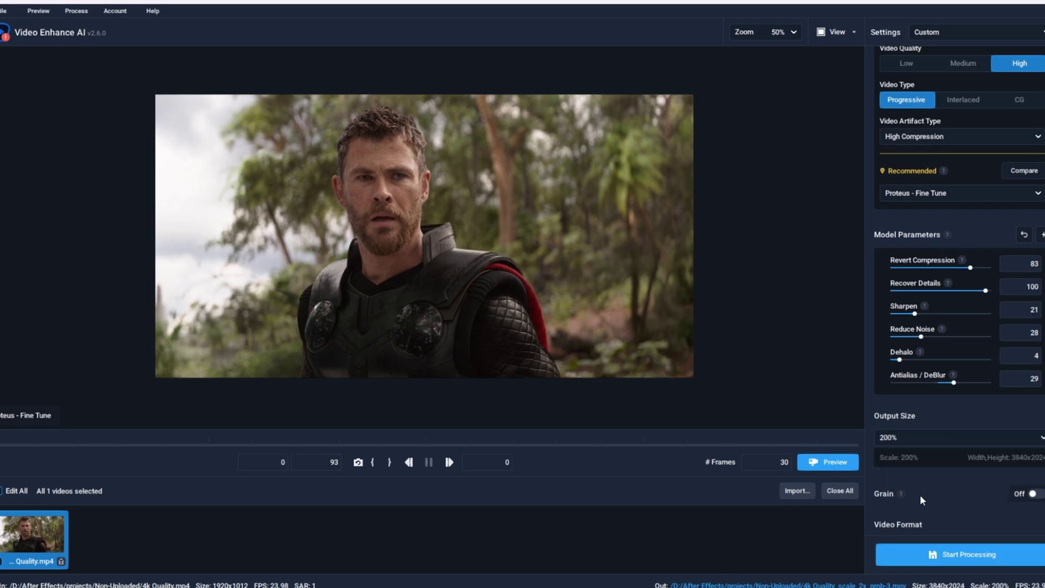
pyautogui.scroll(-3, 924, 490)
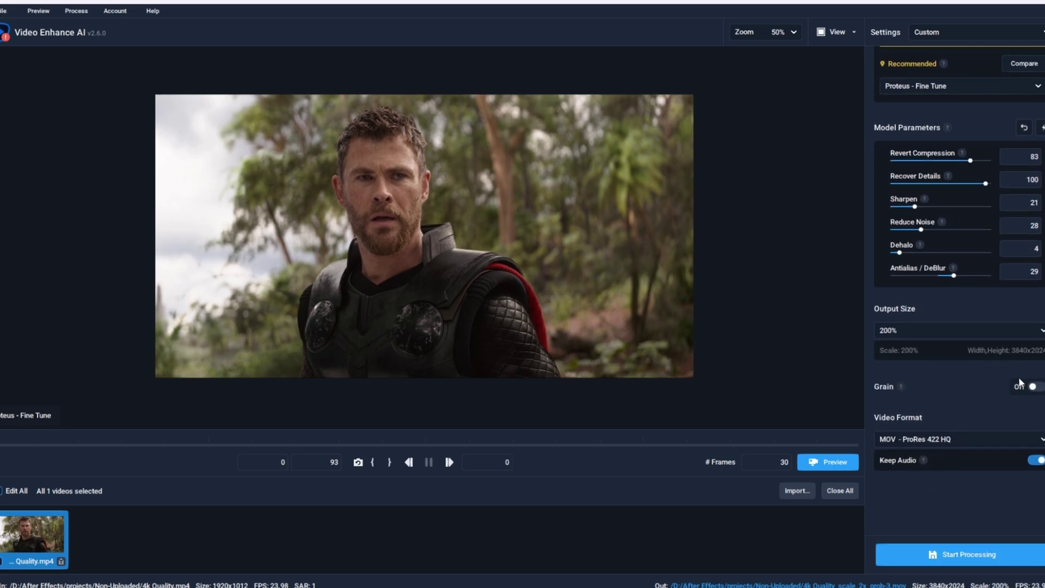
pyautogui.click(922, 446)
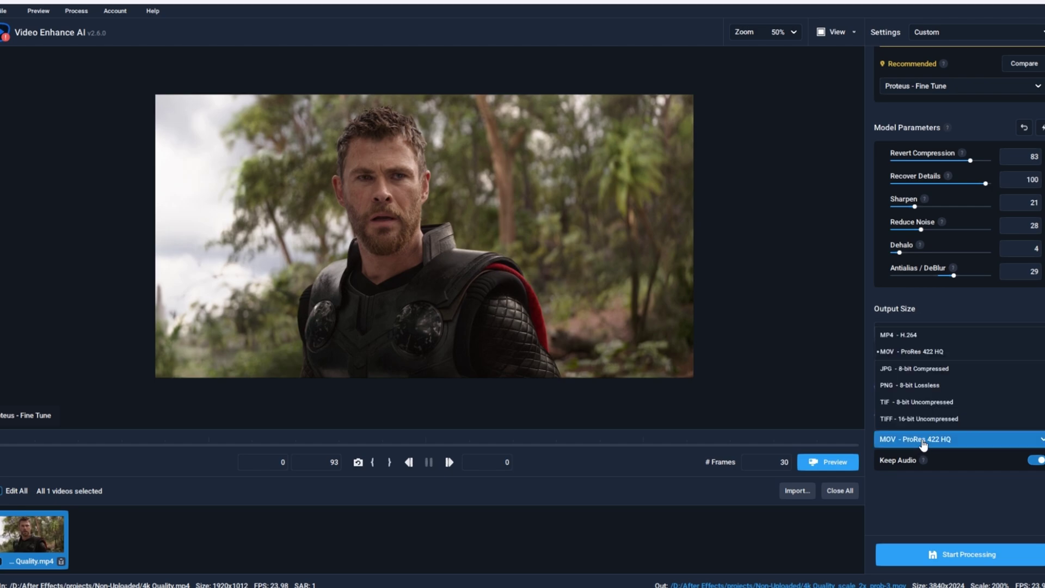
pyautogui.click(925, 355)
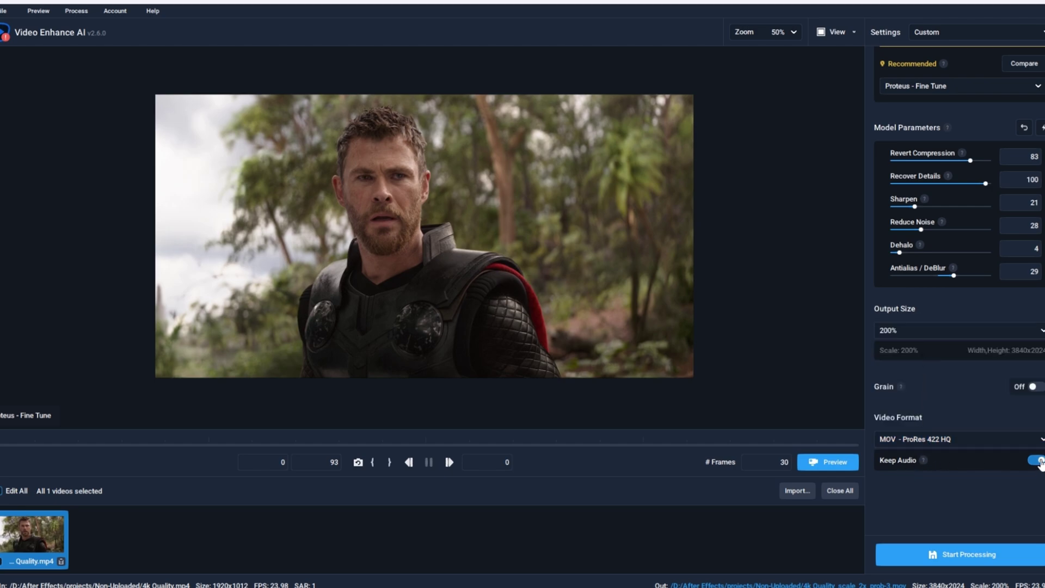
pyautogui.scroll(3, 1040, 464)
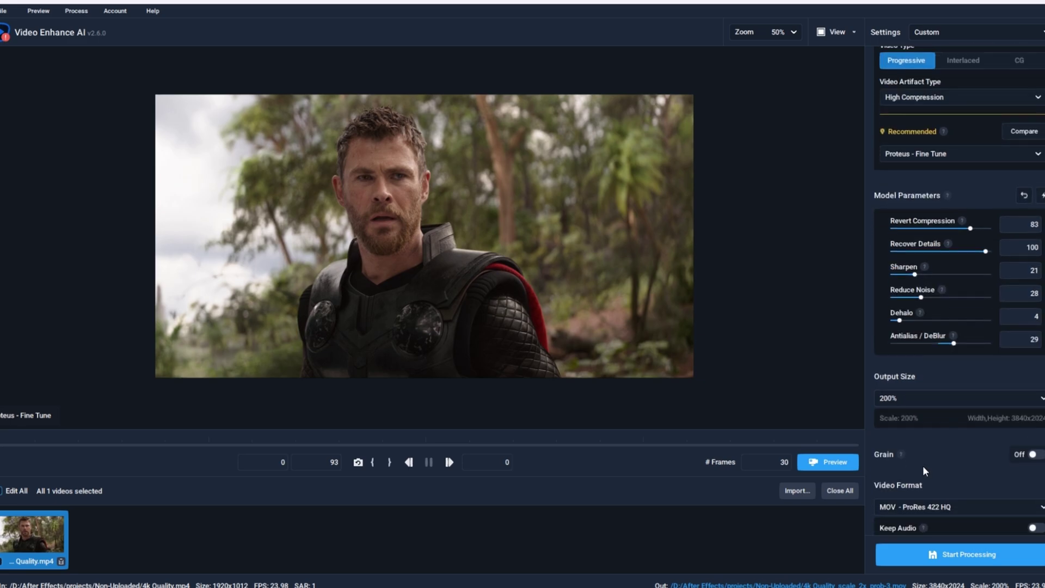
pyautogui.scroll(-3, 923, 466)
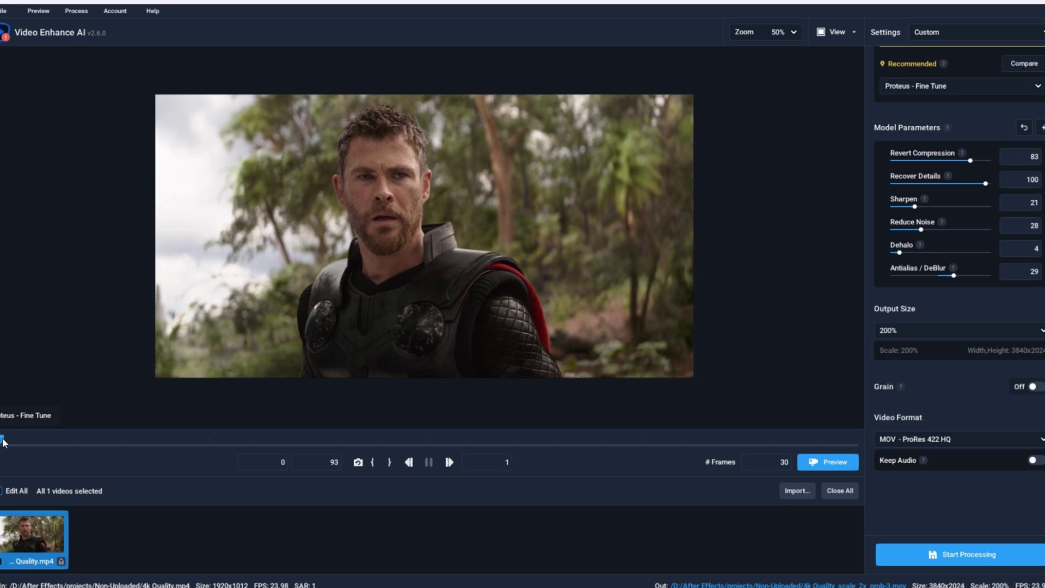
pyautogui.scroll(3, 956, 326)
pyautogui.click(820, 463)
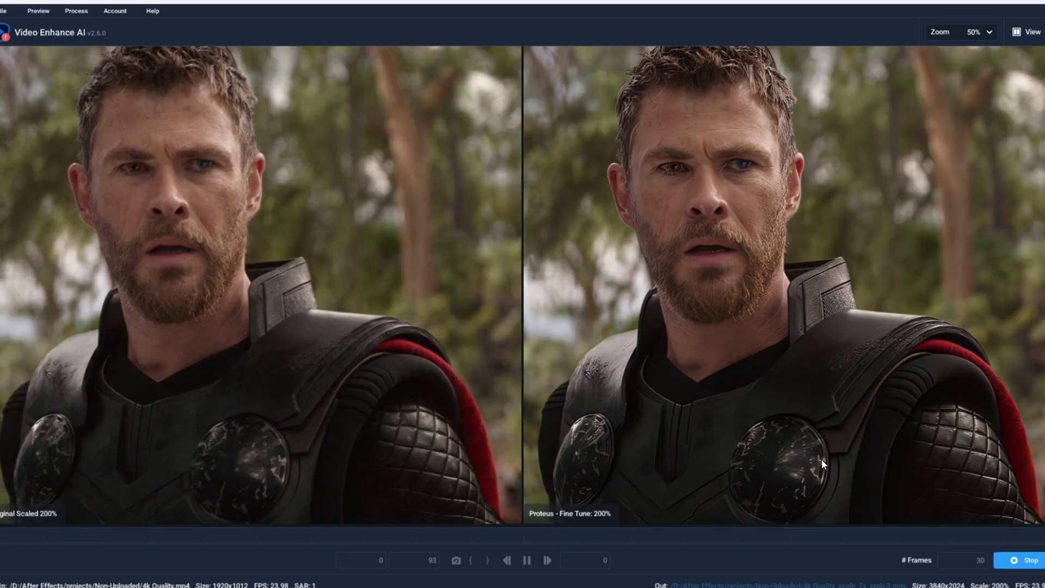
pyautogui.scroll(-3, 700, 264)
pyautogui.scroll(2, 724, 256)
pyautogui.scroll(2, 724, 256)
pyautogui.scroll(2, 724, 256)
pyautogui.moveTo(686, 193); pyautogui.dragTo(766, 49)
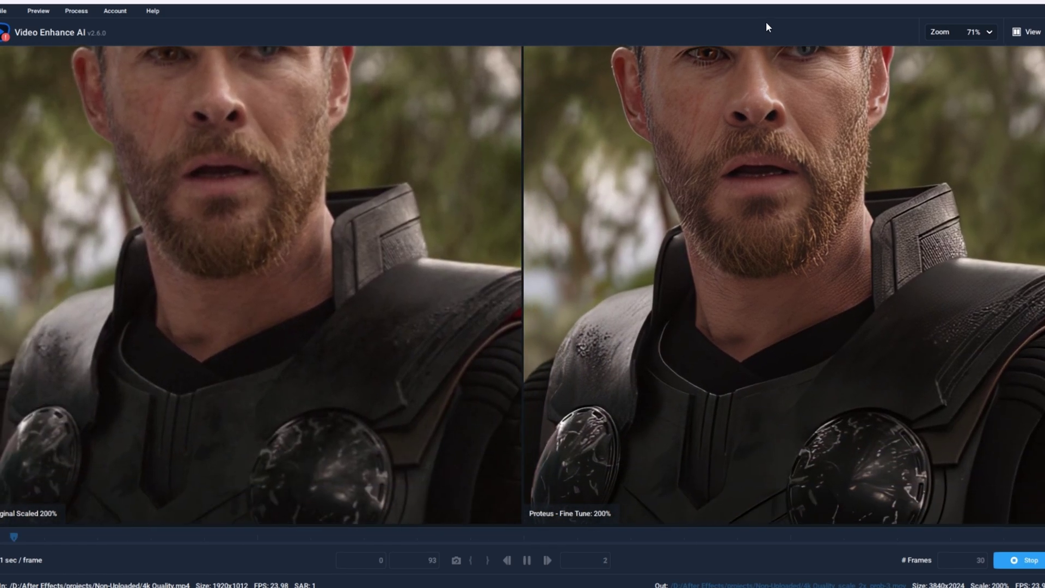
pyautogui.moveTo(829, 25); pyautogui.dragTo(784, 257)
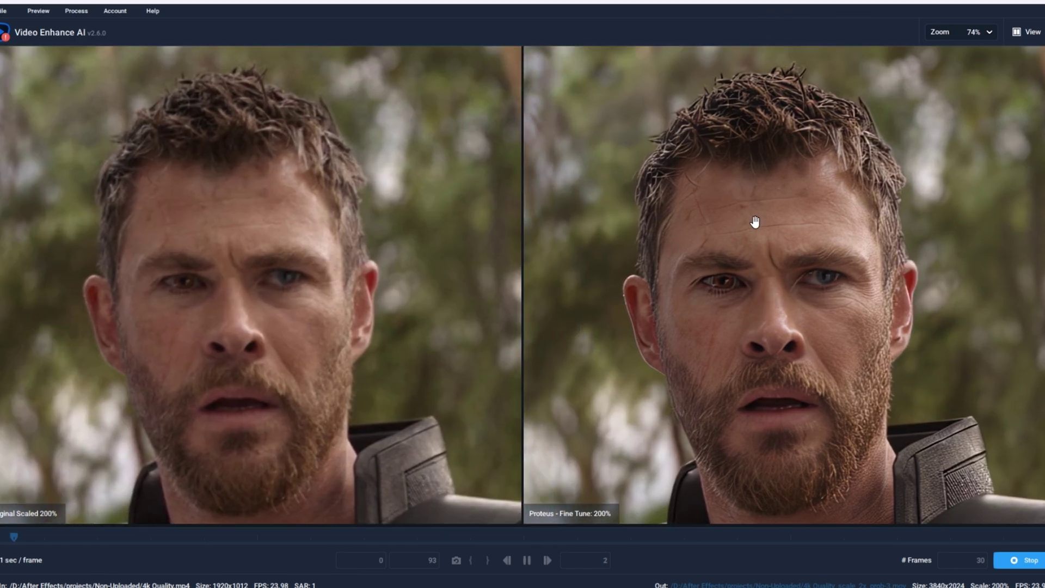
pyautogui.scroll(2, 785, 257)
pyautogui.scroll(-1, 765, 255)
pyautogui.scroll(1, 766, 255)
pyautogui.scroll(-4, 766, 255)
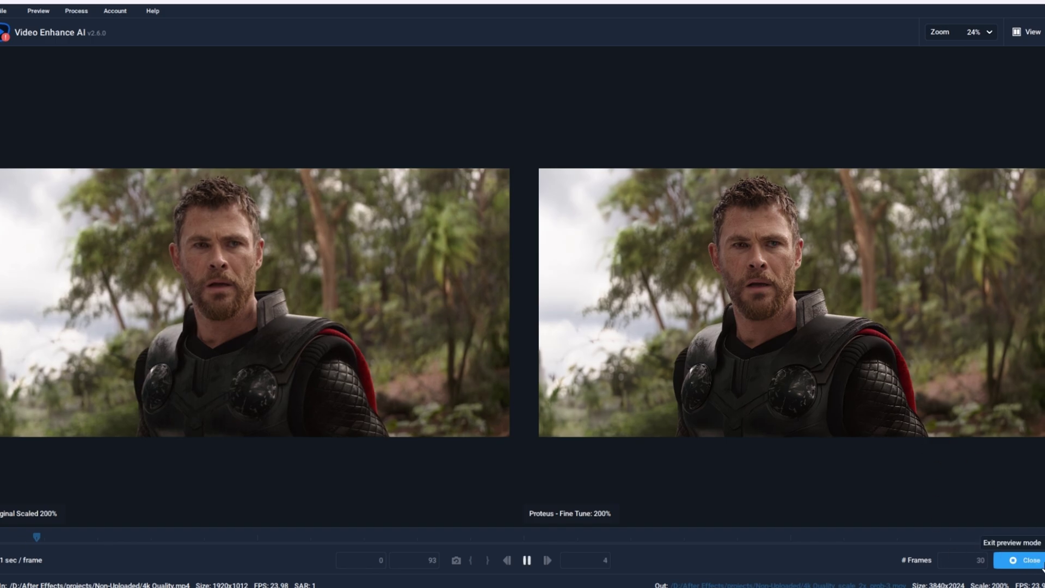
# Step: Leave the preview and start processing the 3840x2024 upscale of the Thor clip
pyautogui.click(1027, 561)
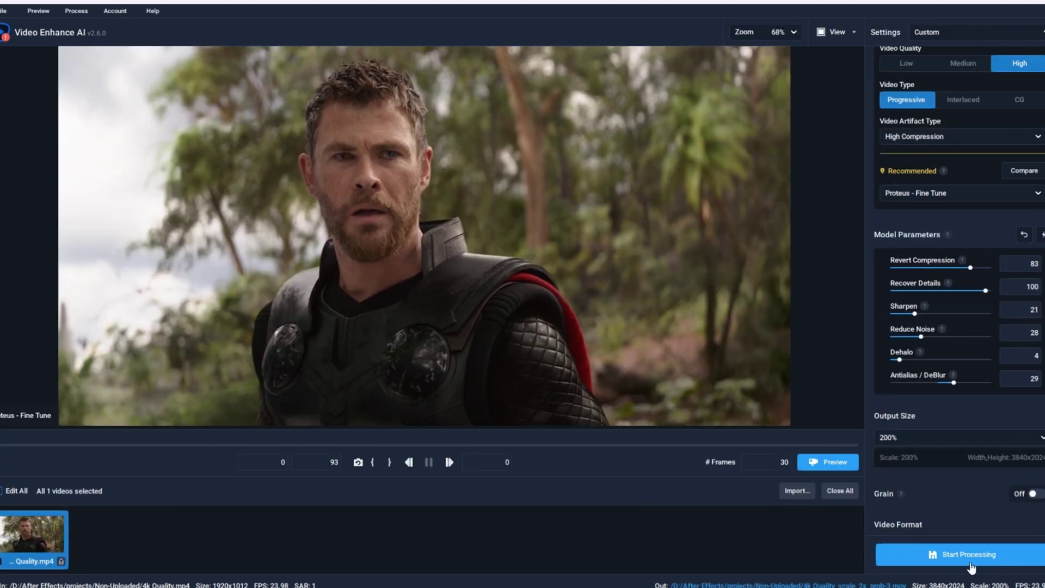
pyautogui.click(968, 556)
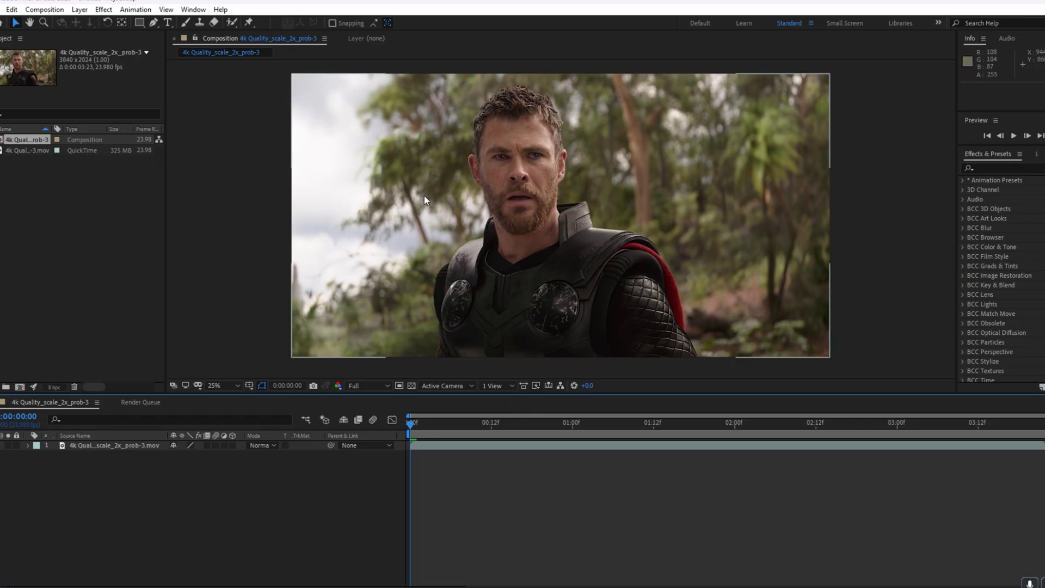
pyautogui.scroll(2, 504, 173)
pyautogui.scroll(-1, 507, 176)
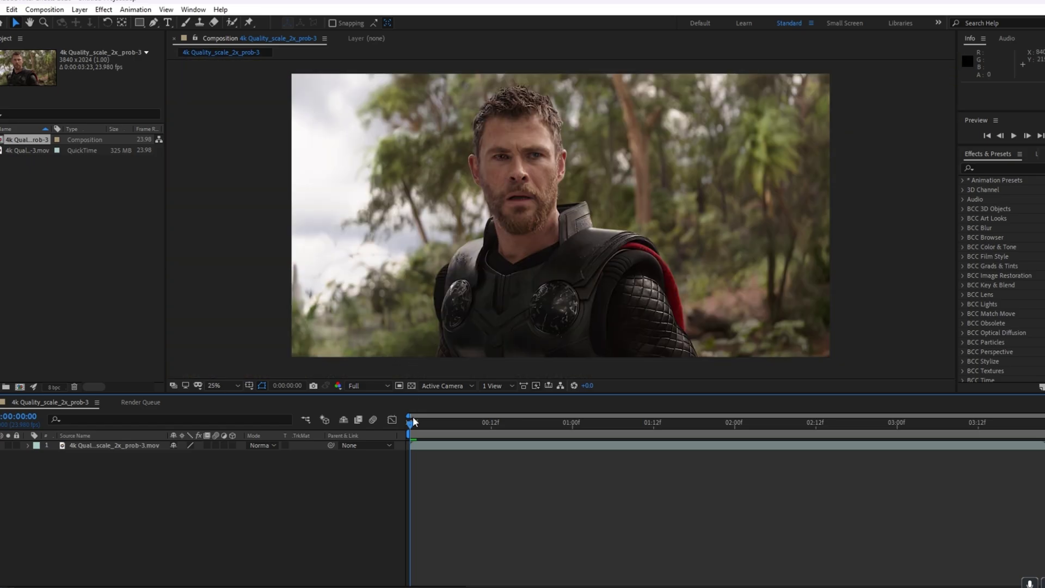
# Step: Play back the upscaled Thor composition to review it
pyautogui.press('space')
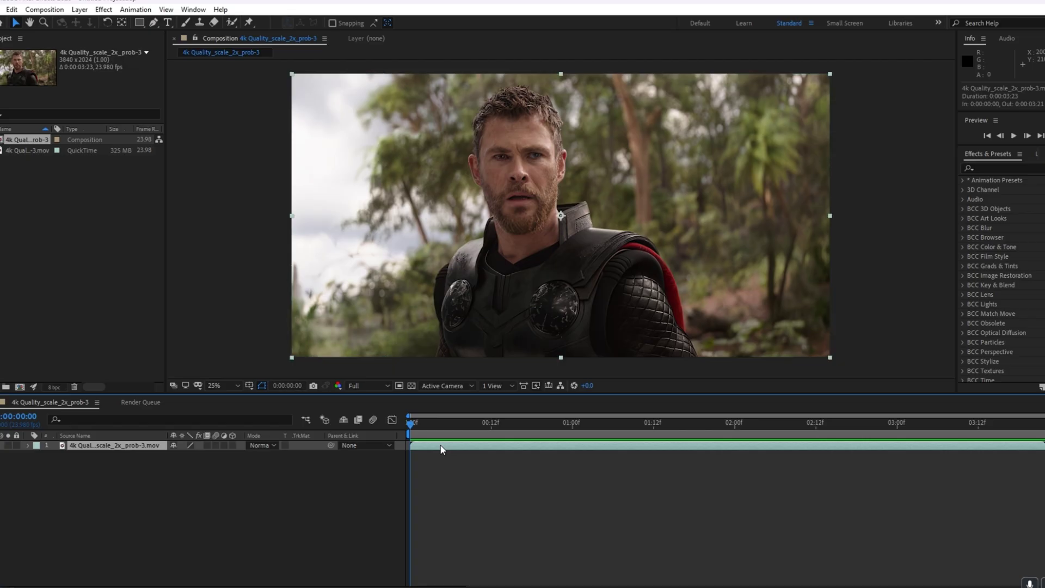
# Step: Add Adjustment Layer 1, apply the CC preset file to it, and expand S_Sharpen 2
pyautogui.hotkey('ctrl', 'alt', 'y')
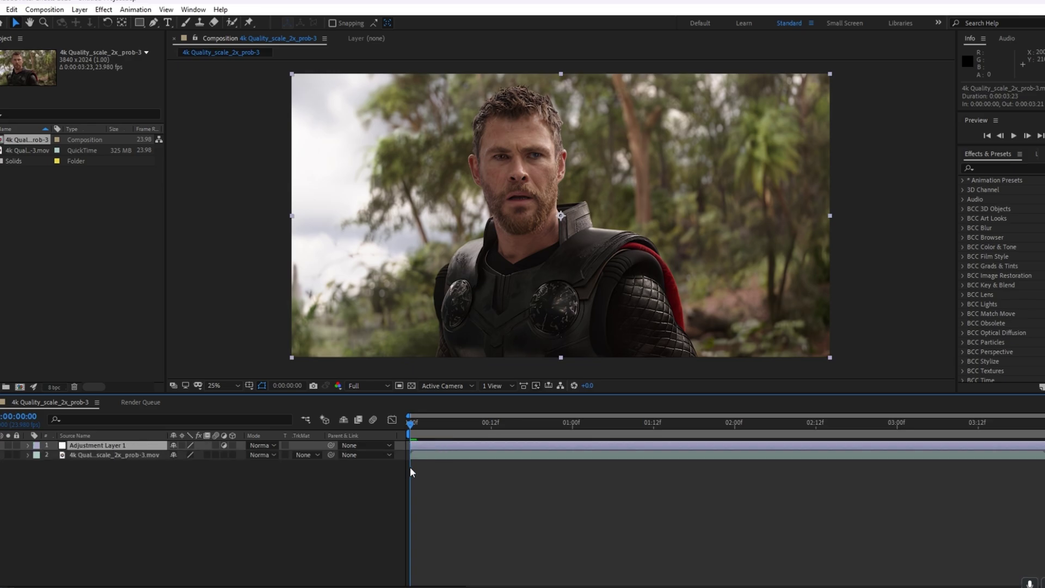
pyautogui.click(441, 441)
pyautogui.click(136, 8)
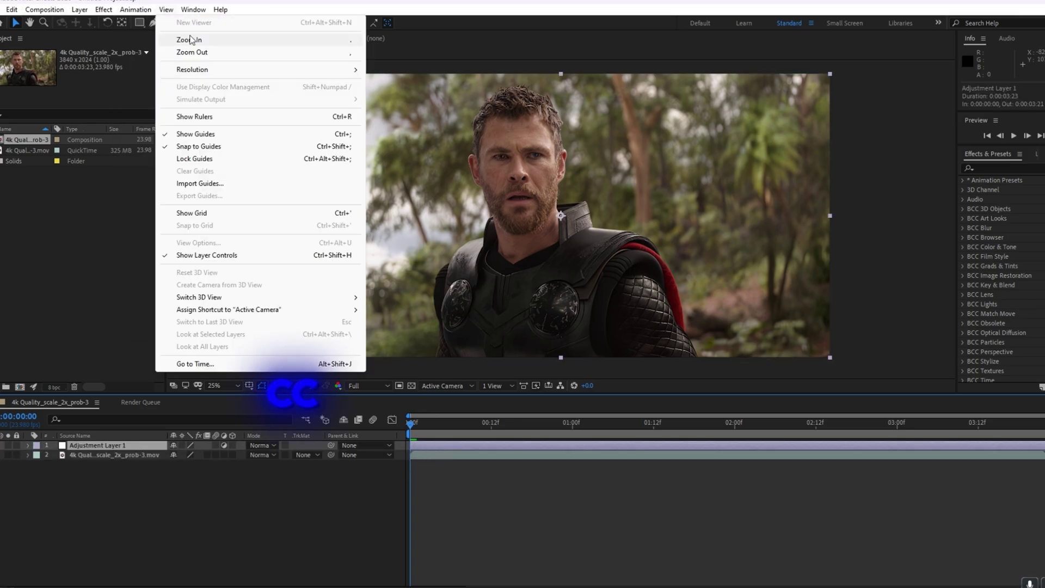
pyautogui.click(141, 35)
pyautogui.doubleClick(124, 171)
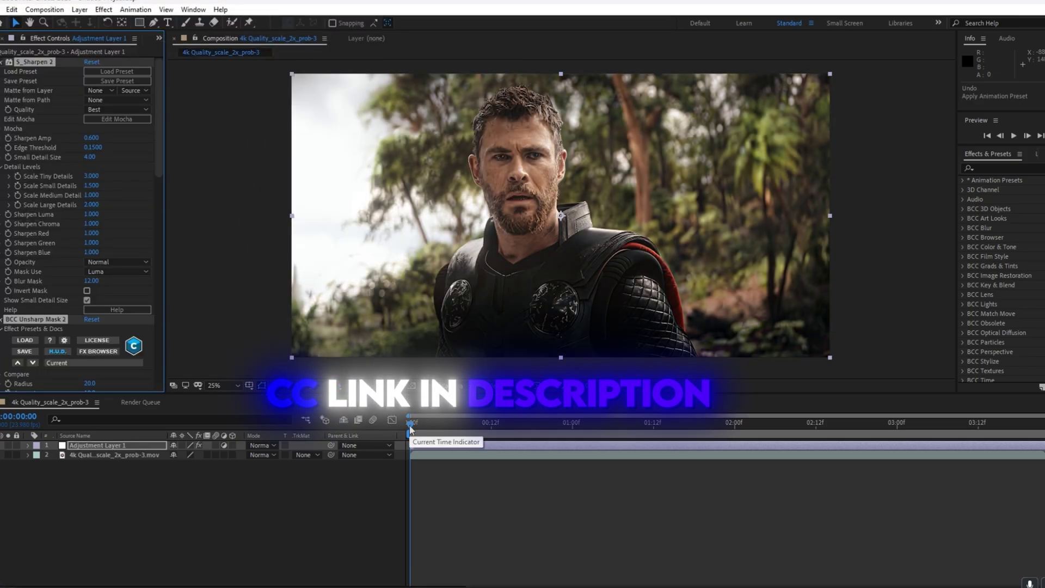
pyautogui.moveTo(409, 425); pyautogui.dragTo(585, 426)
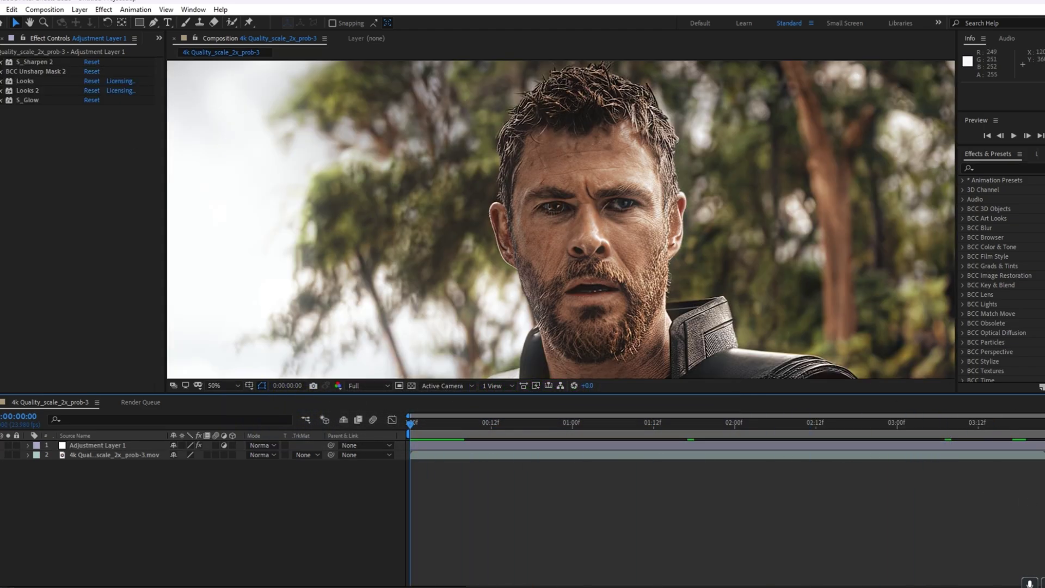
pyautogui.click(2, 62)
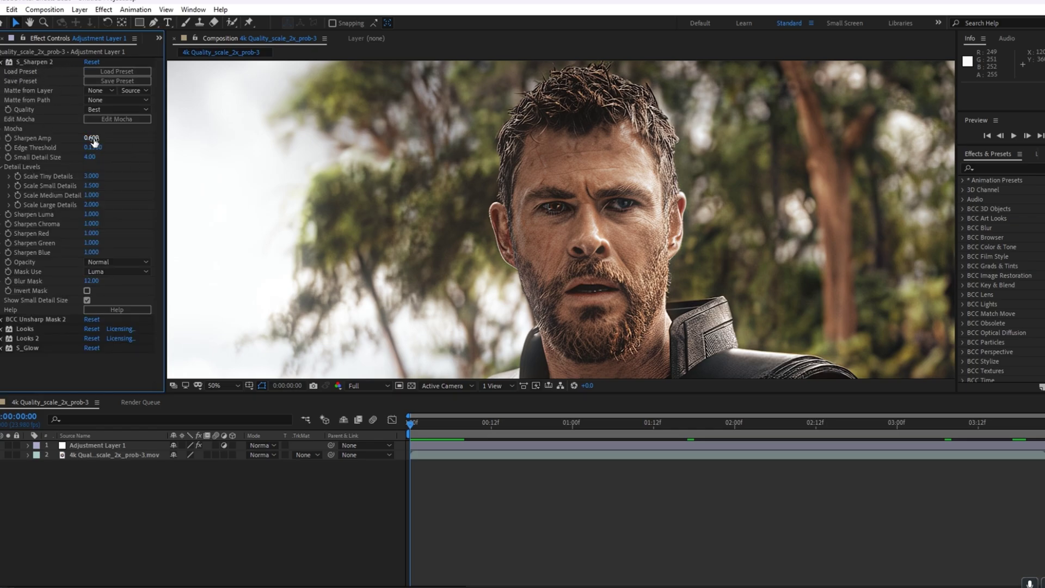
# Step: Adjust Sharpen Amp, then queue the composition with Voukoder as output format
pyautogui.moveTo(92, 138); pyautogui.dragTo(134, 141)
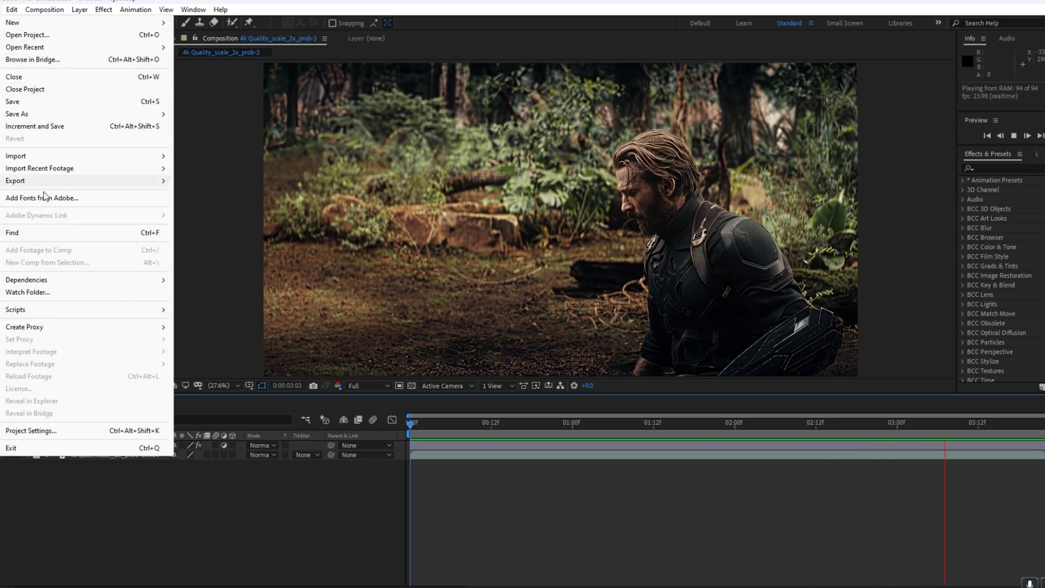
pyautogui.click(223, 193)
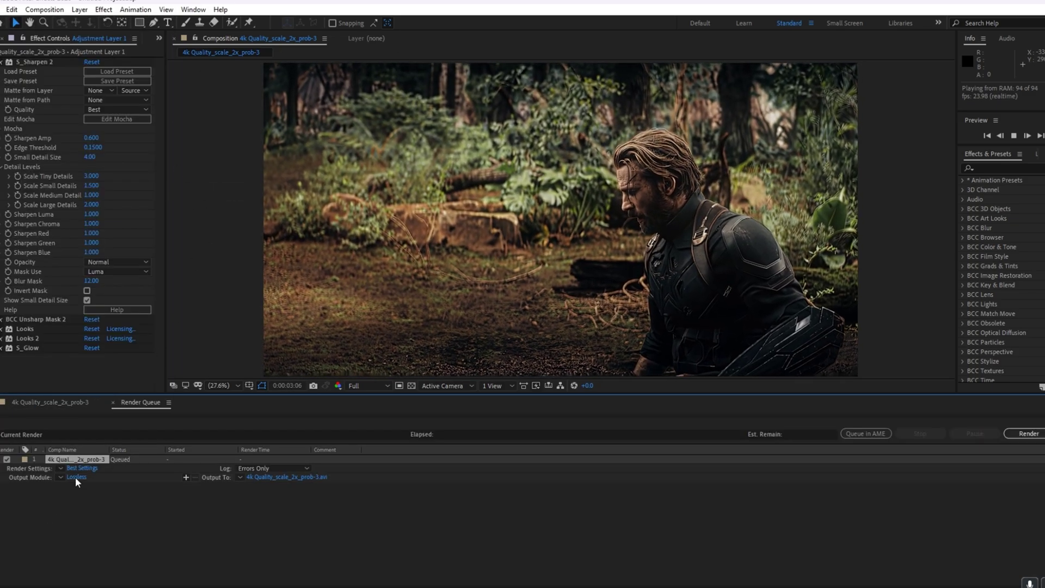
pyautogui.click(75, 477)
pyautogui.click(512, 154)
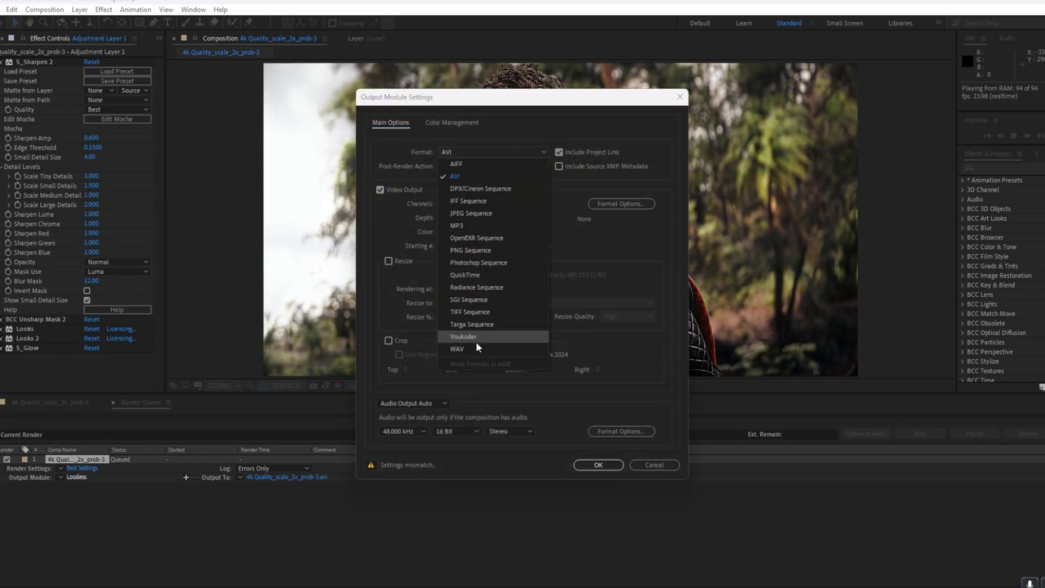
pyautogui.click(476, 338)
# Step: Load Voukoder's 4:2:0 Lossless 8bit preset and confirm output to 4k Quality CC.mp4
pyautogui.click(620, 203)
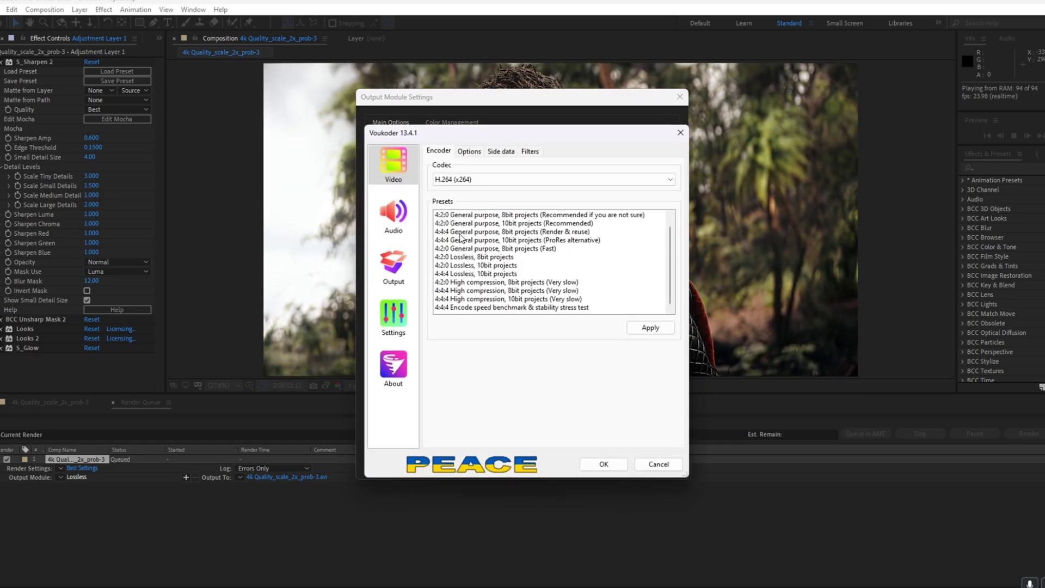
pyautogui.click(474, 257)
pyautogui.click(650, 327)
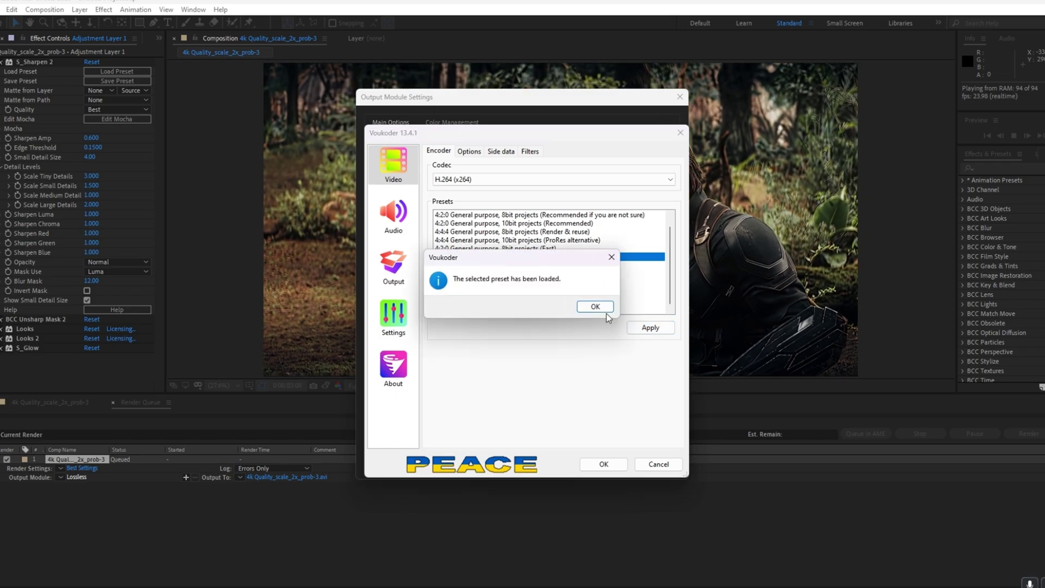
pyautogui.click(596, 307)
pyautogui.click(603, 464)
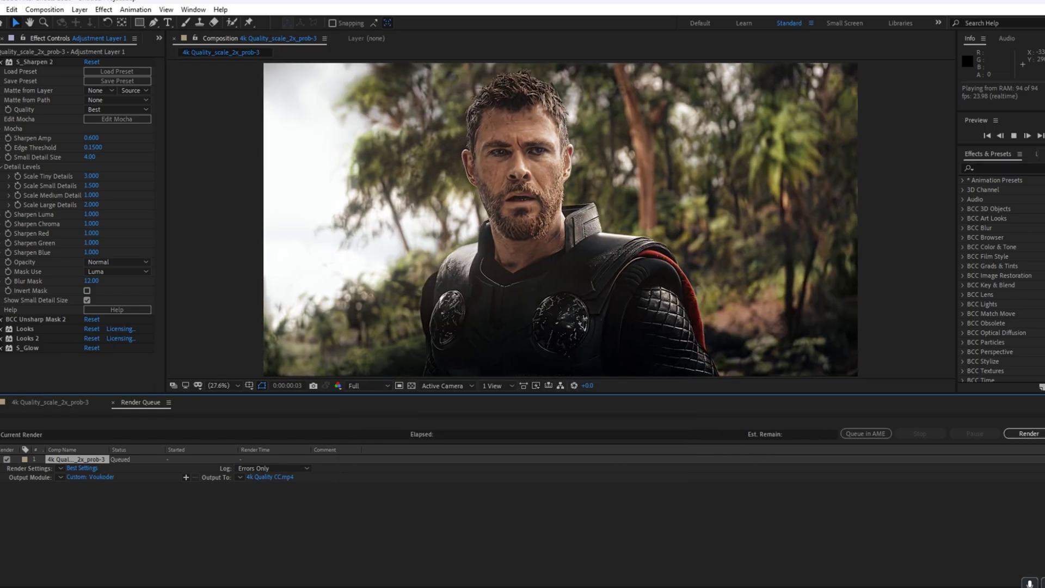
# Step: Start rendering 4k Quality CC.mp4 from the Render Queue
pyautogui.click(1027, 434)
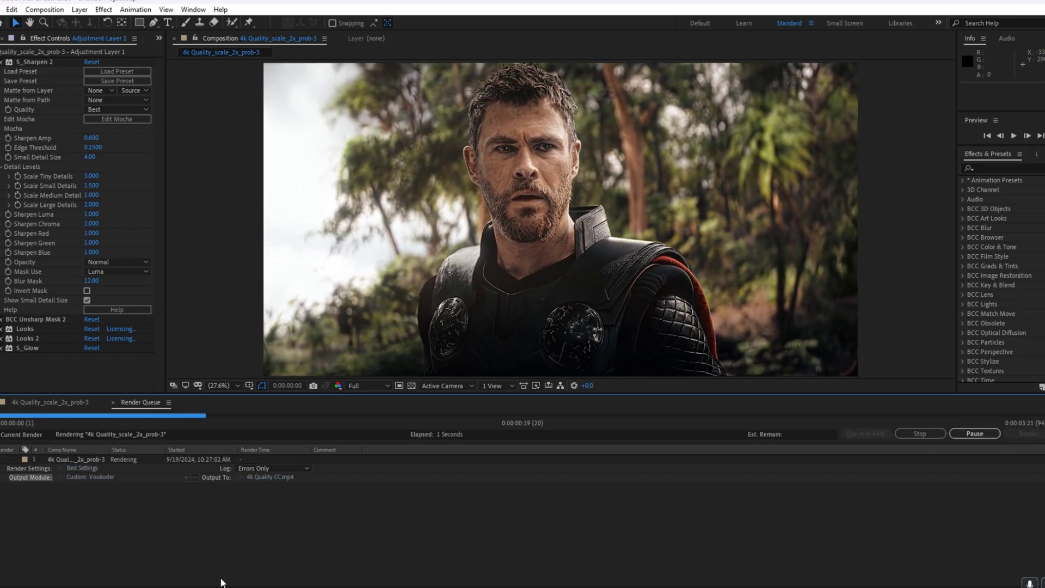